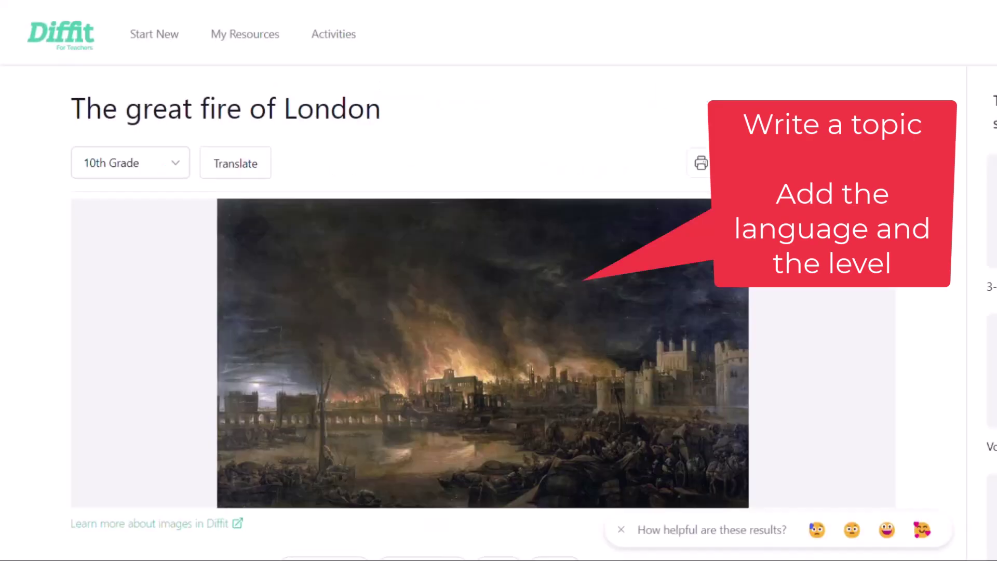
Scroll down the generated Great Fire of London resources to the Get Student Activities section
scroll(483, 312, down, 10)
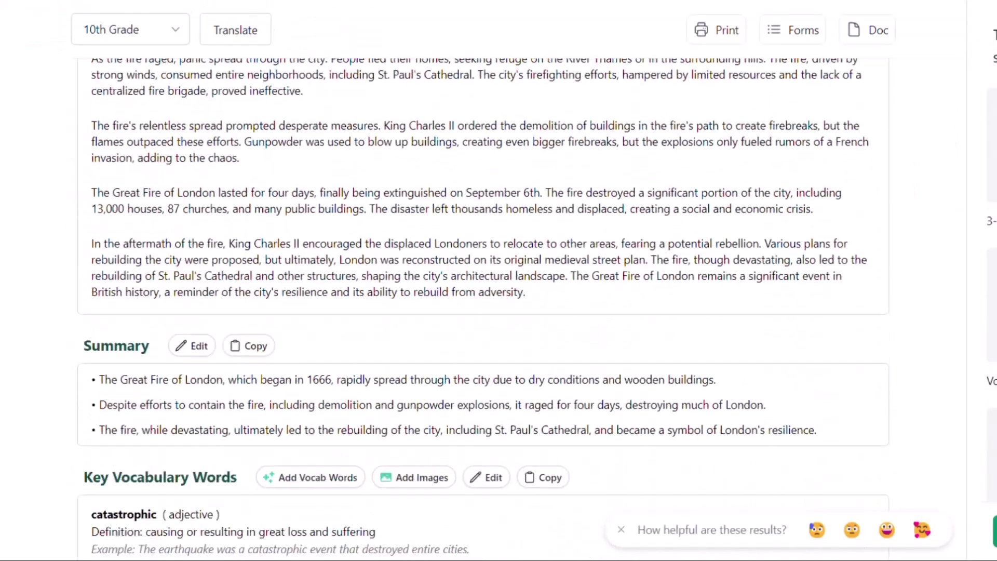
scroll(483, 311, down, 20)
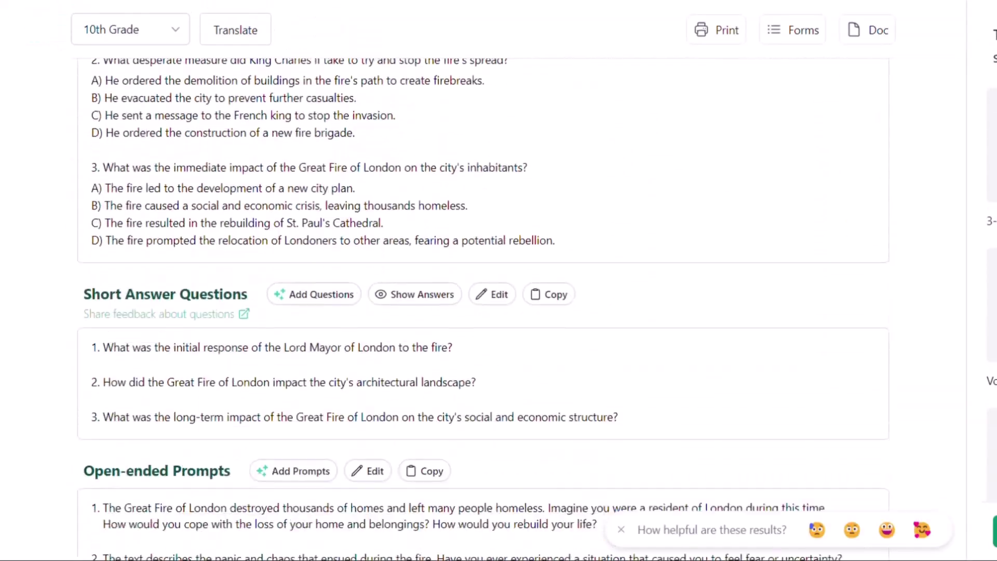
scroll(484, 312, down, 10)
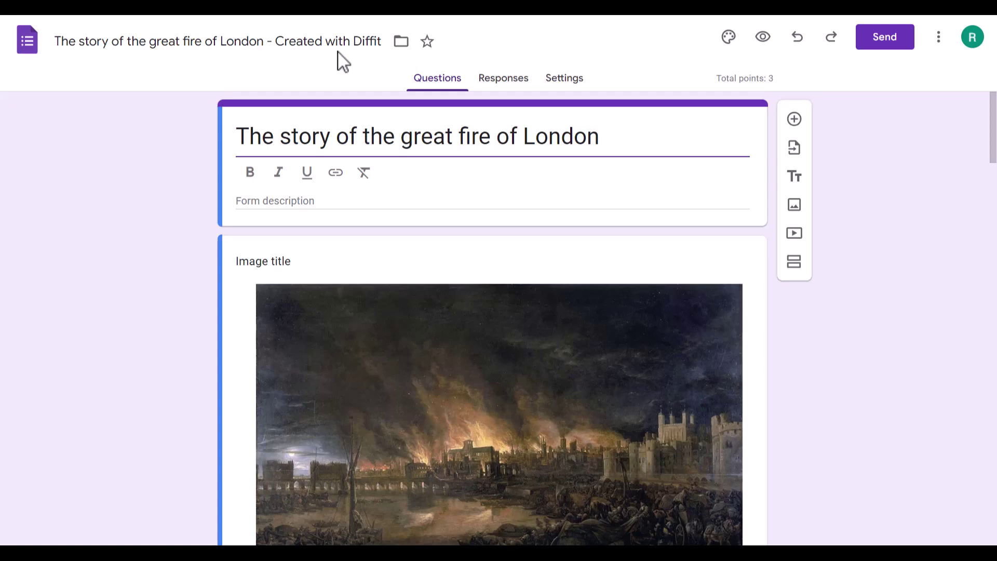
Scroll through the exported Google Form 'The story of the great fire of London'
drag(993, 144, 994, 329)
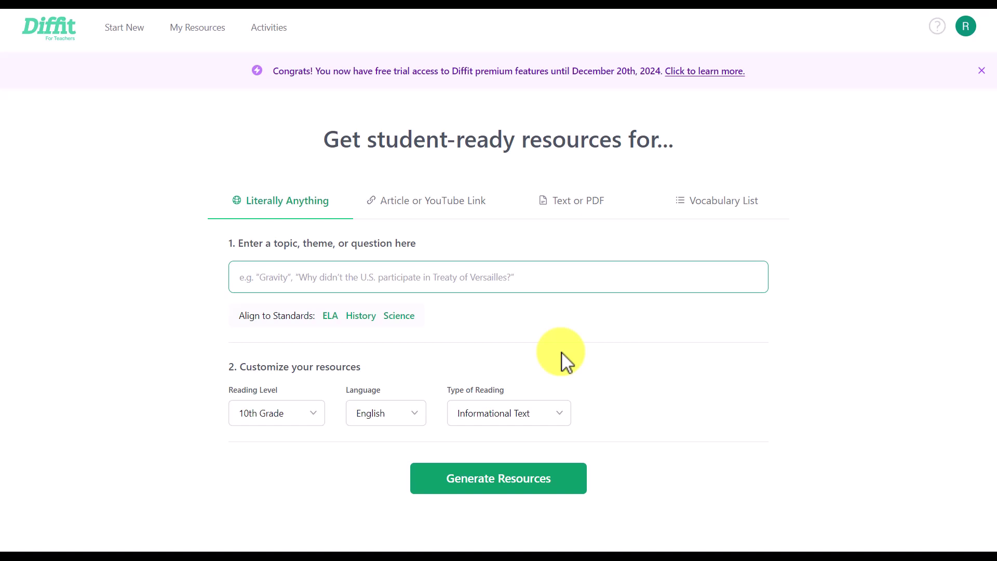
Generate resources for the pasted topic 'The Great Fire of London' at 9th Grade reading level
text(The Great Fire of London)
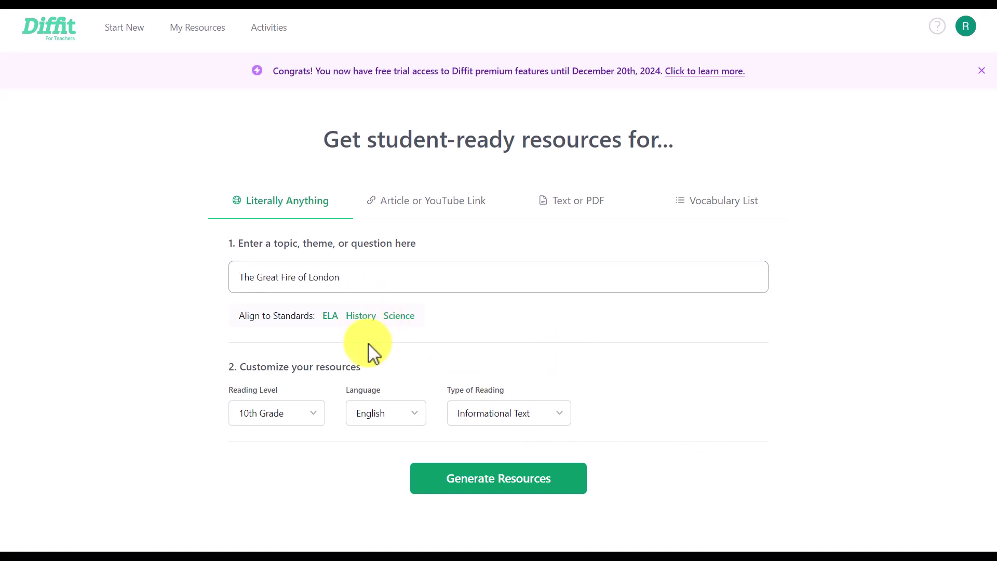
click(317, 420)
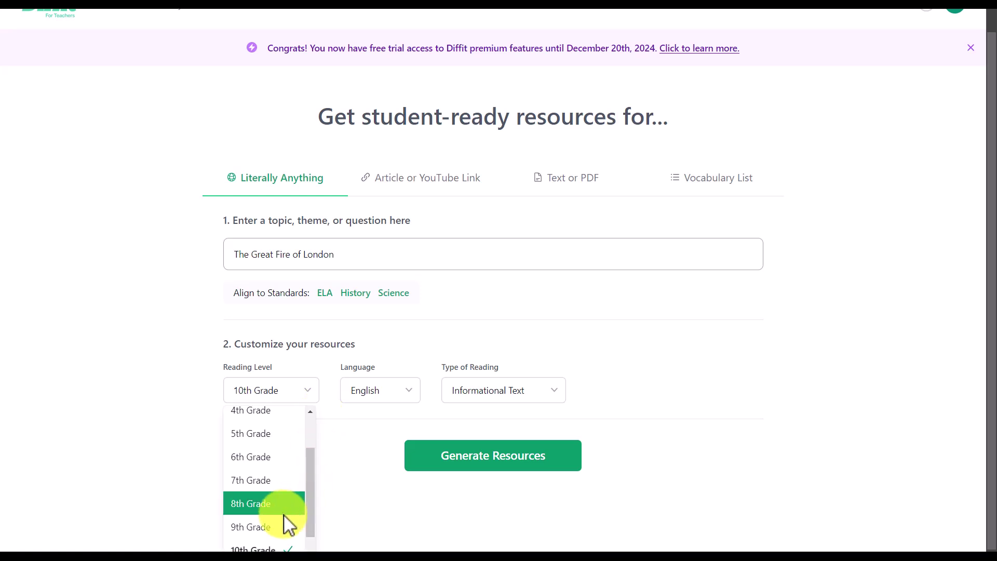
click(279, 527)
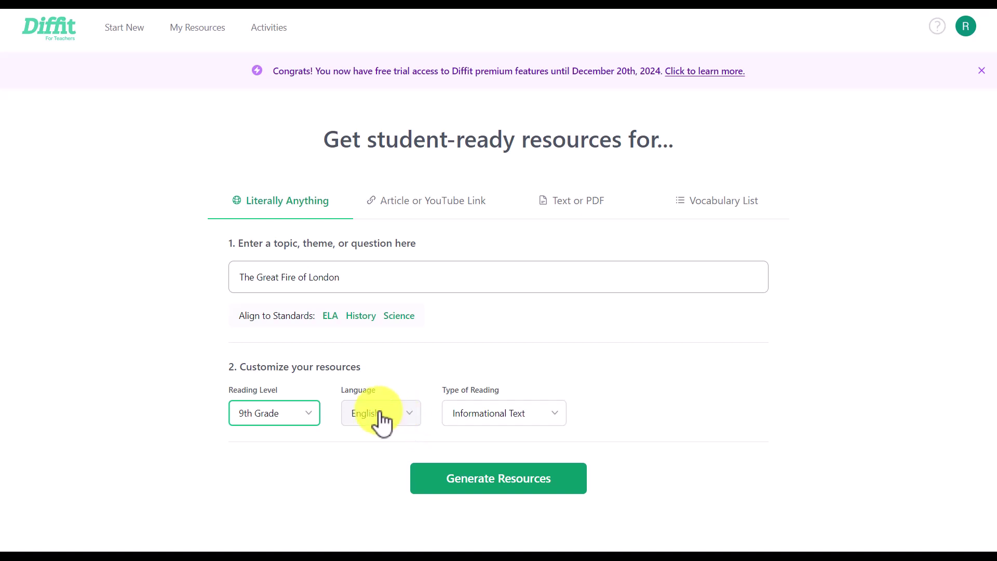
click(508, 489)
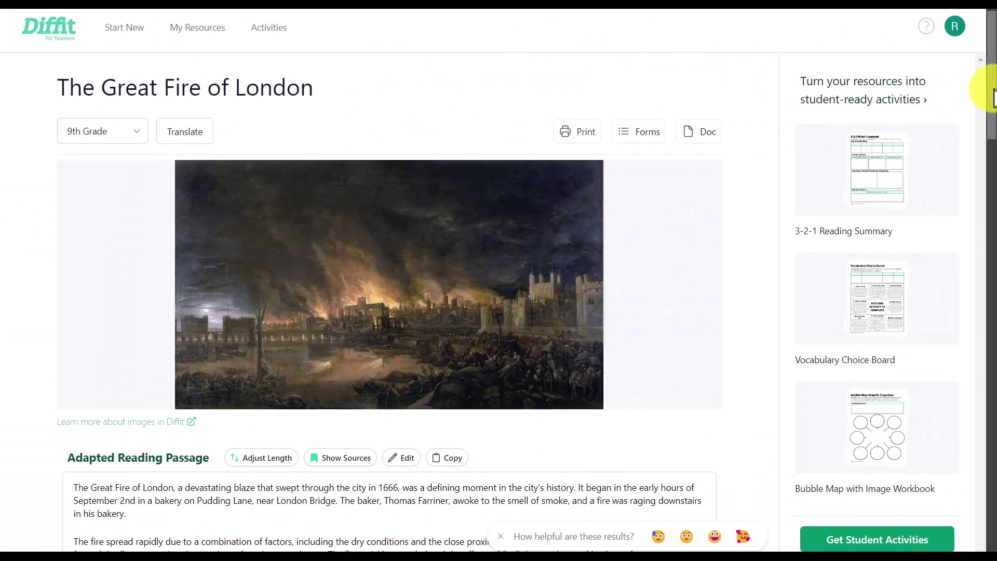
mouse_move(636, 199)
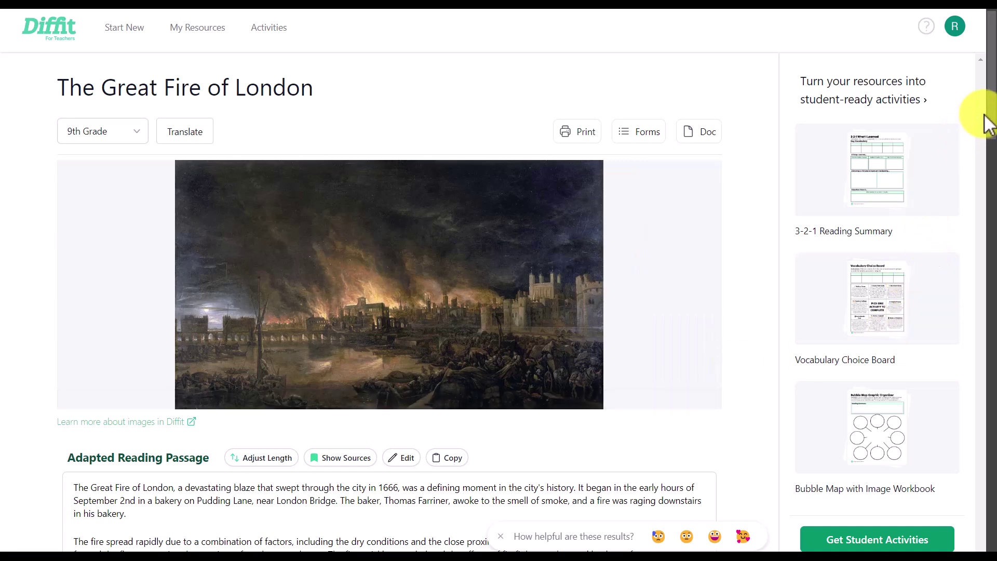
drag(989, 120, 982, 179)
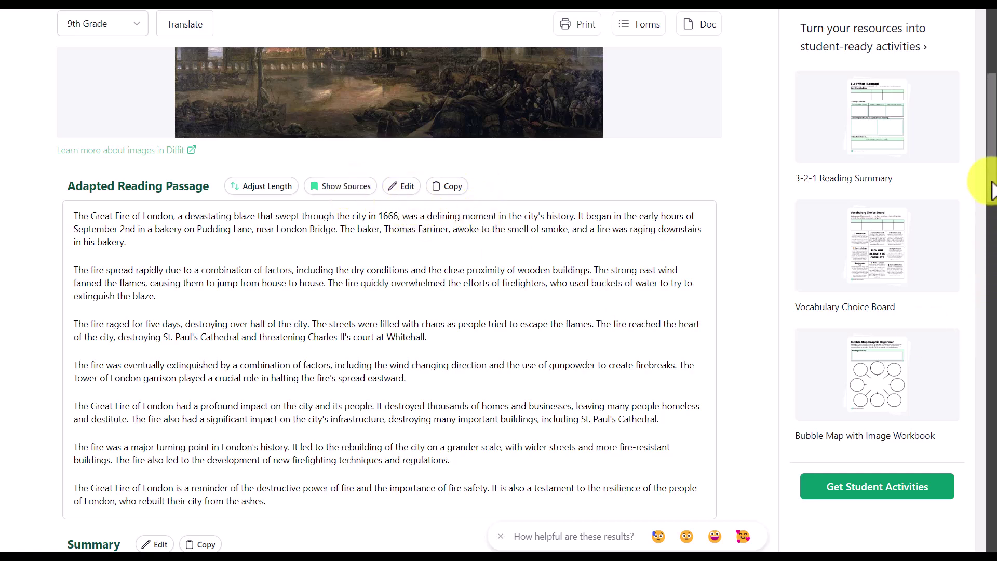
drag(982, 185, 988, 308)
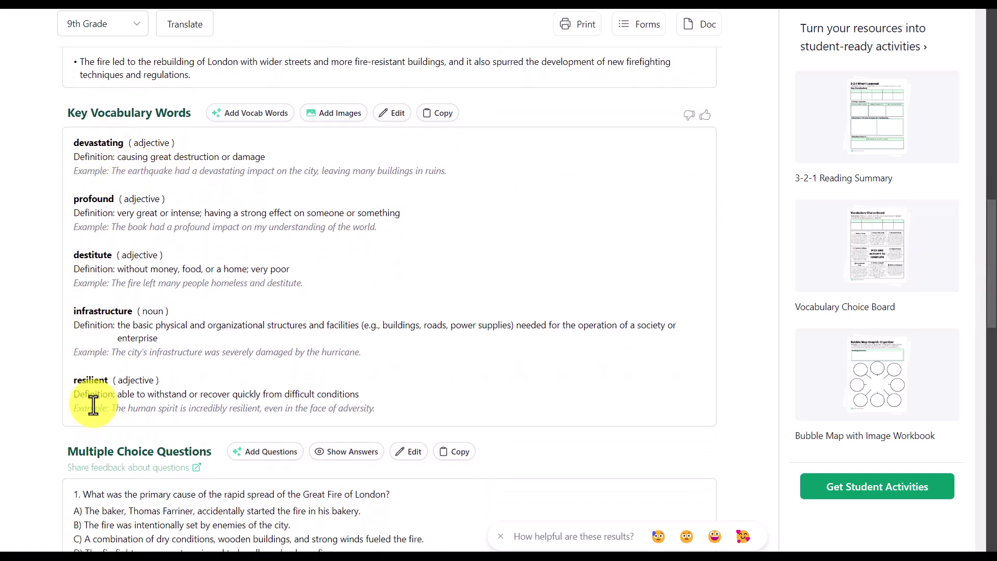
Add two extra vocabulary words to the Great Fire of London resources
click(249, 113)
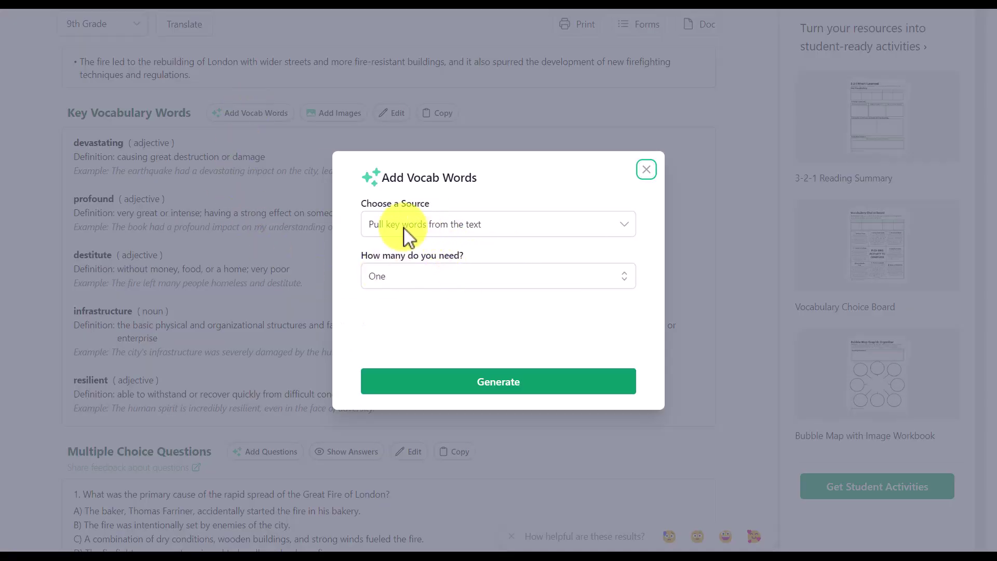
click(626, 278)
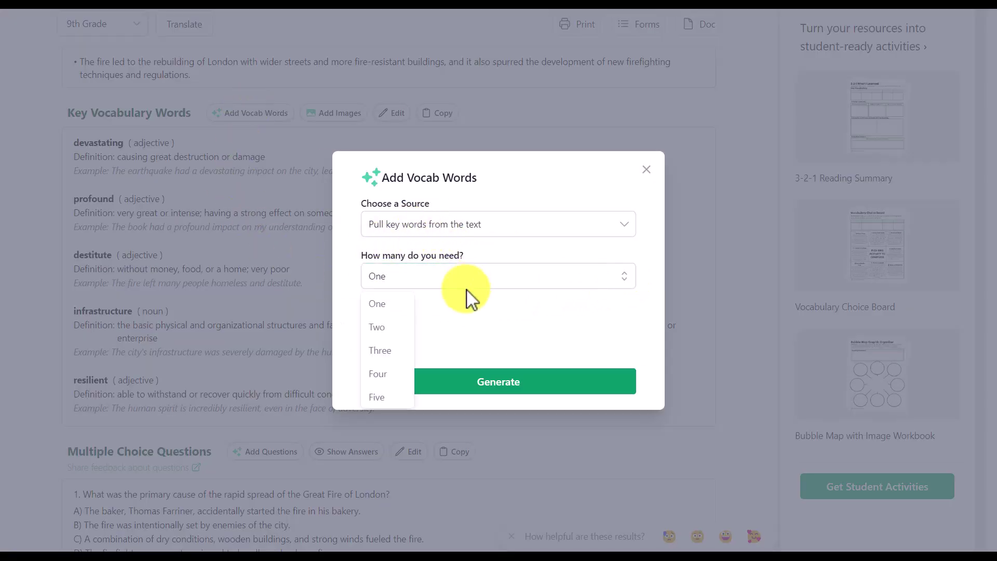
click(394, 327)
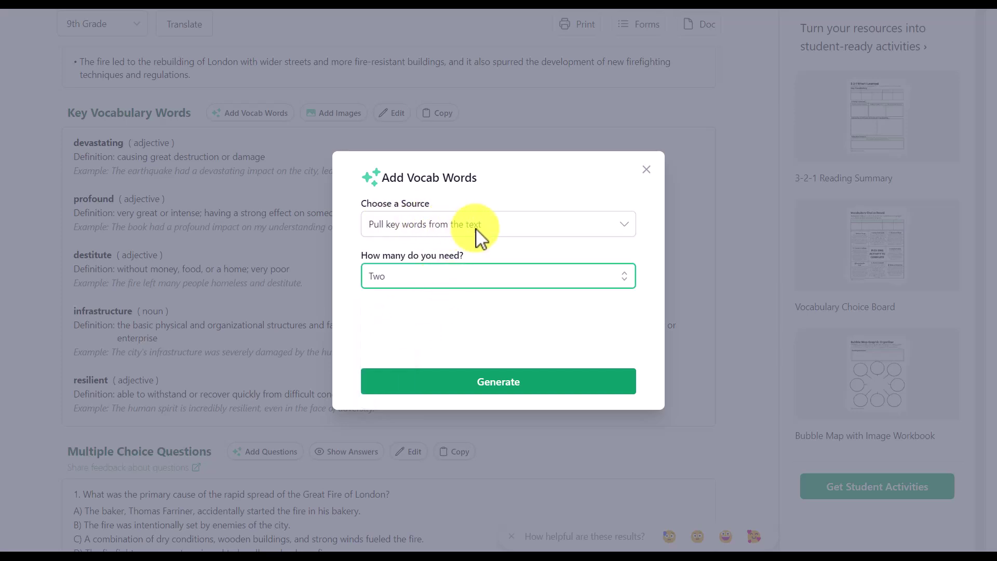
click(494, 397)
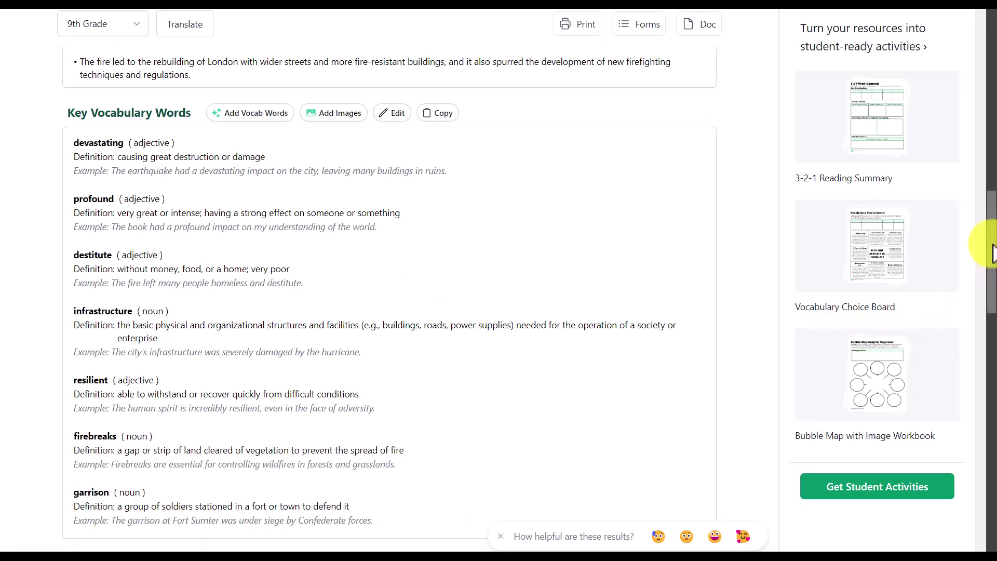
drag(991, 250, 982, 351)
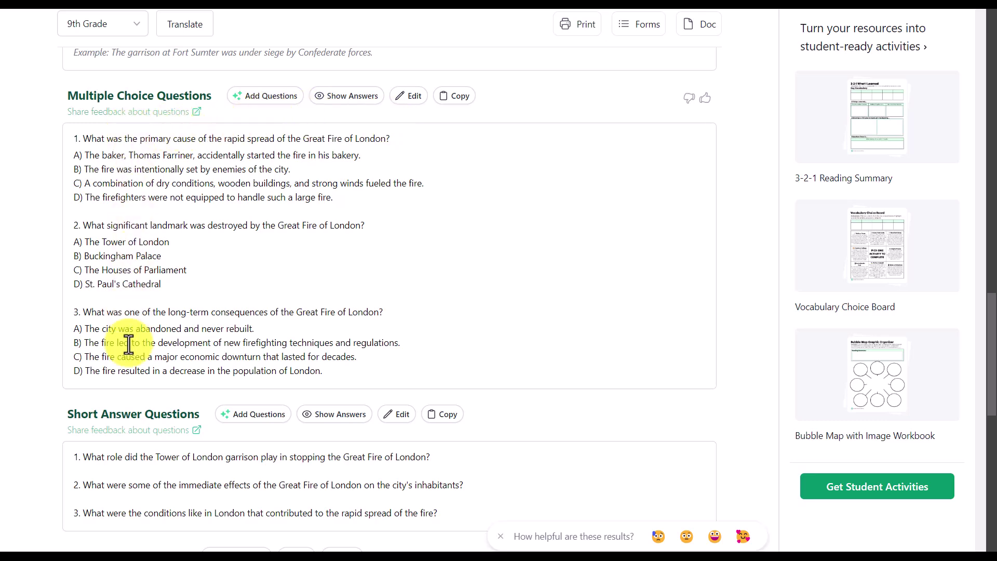
Generate three additional multiple-choice comprehension questions
click(265, 98)
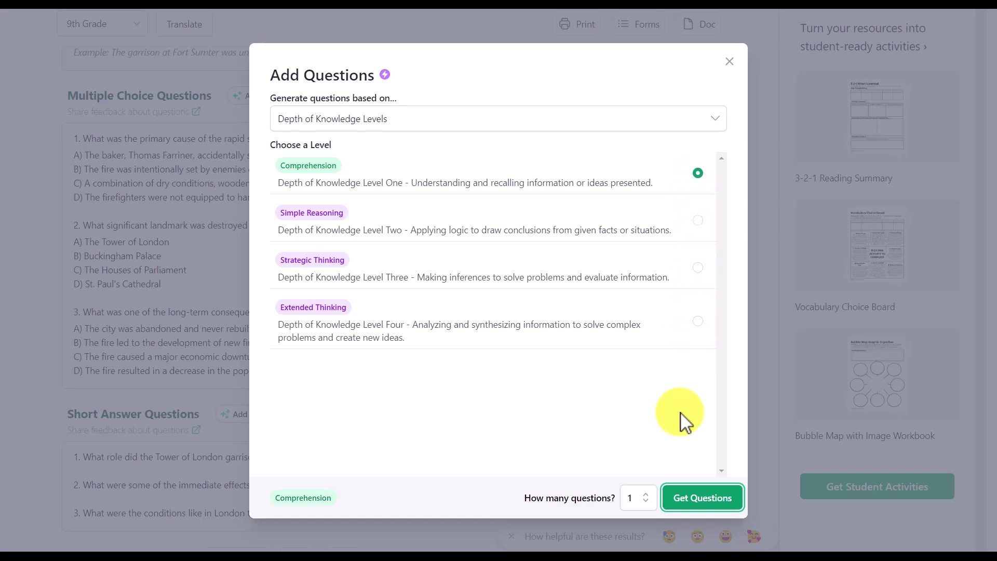
click(648, 496)
click(649, 501)
click(650, 502)
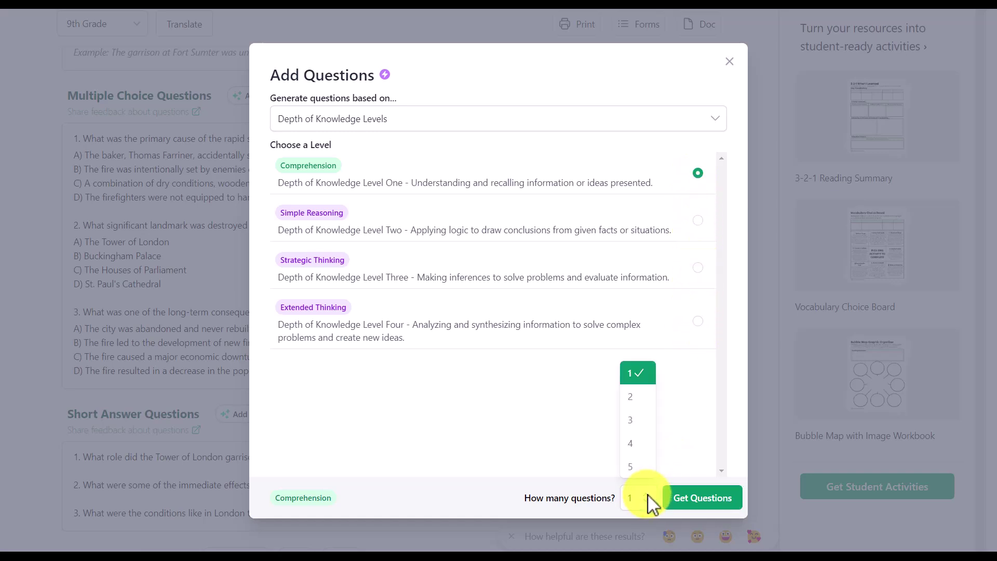
click(640, 421)
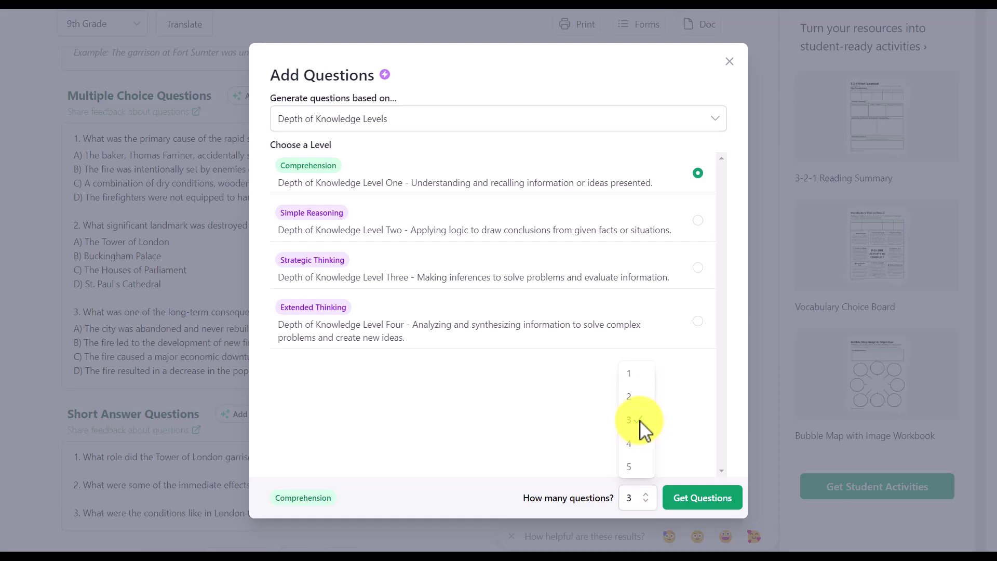
click(725, 498)
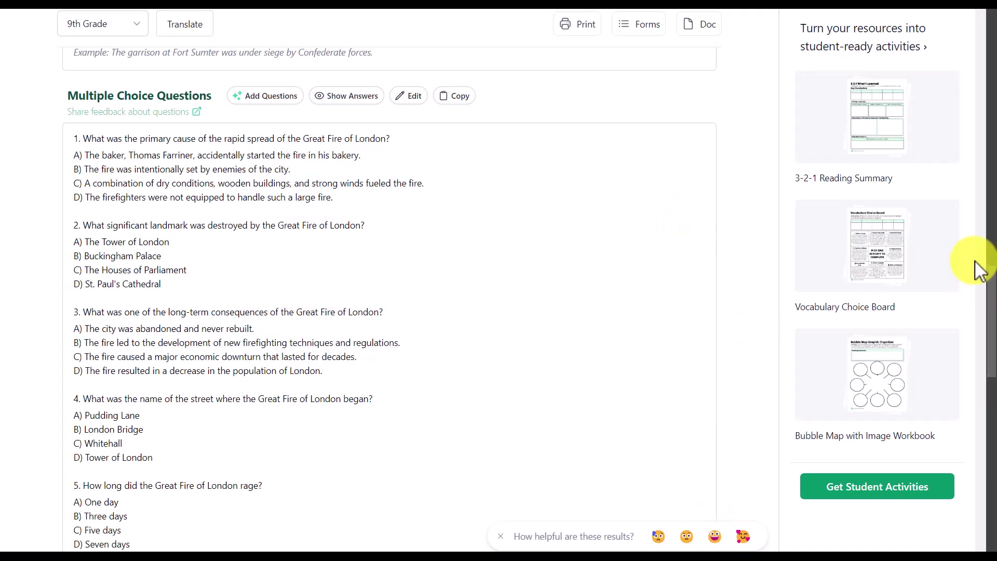
drag(990, 309, 989, 457)
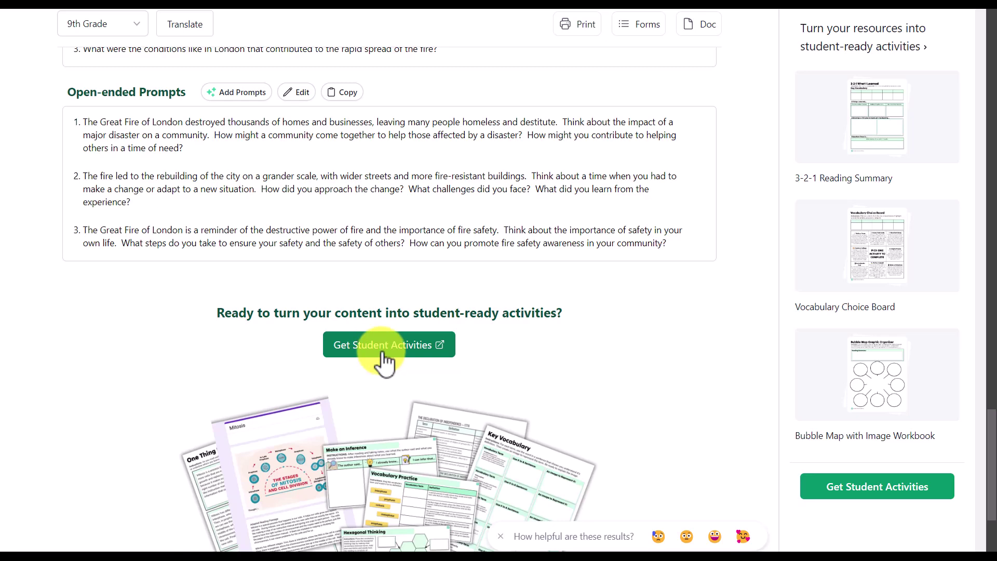
scroll(602, 224, up, 20)
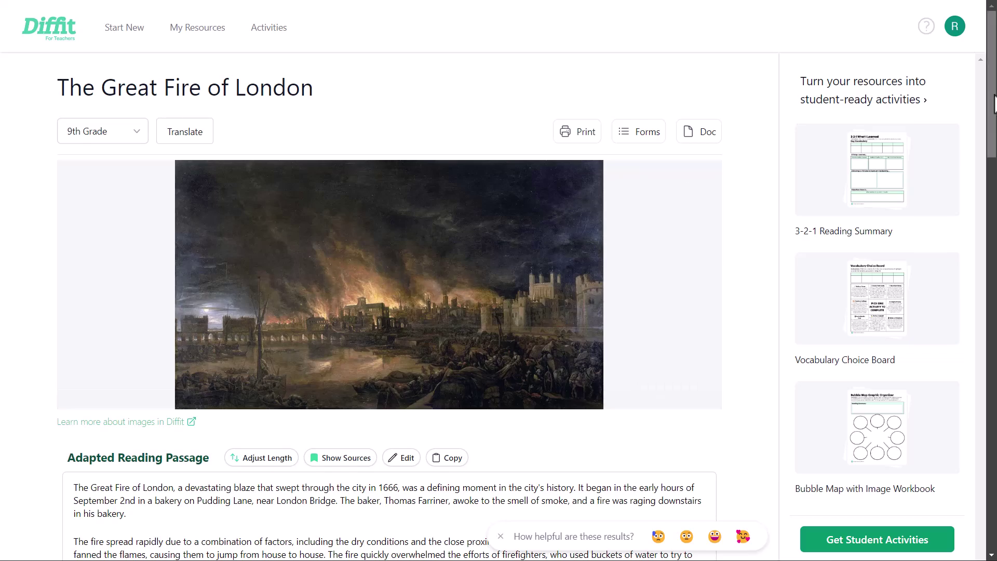
scroll(630, 178, down, 2)
scroll(389, 280, down, 15)
Scroll back to the top and choose the Google Forms export for the resources
scroll(389, 280, up, 18)
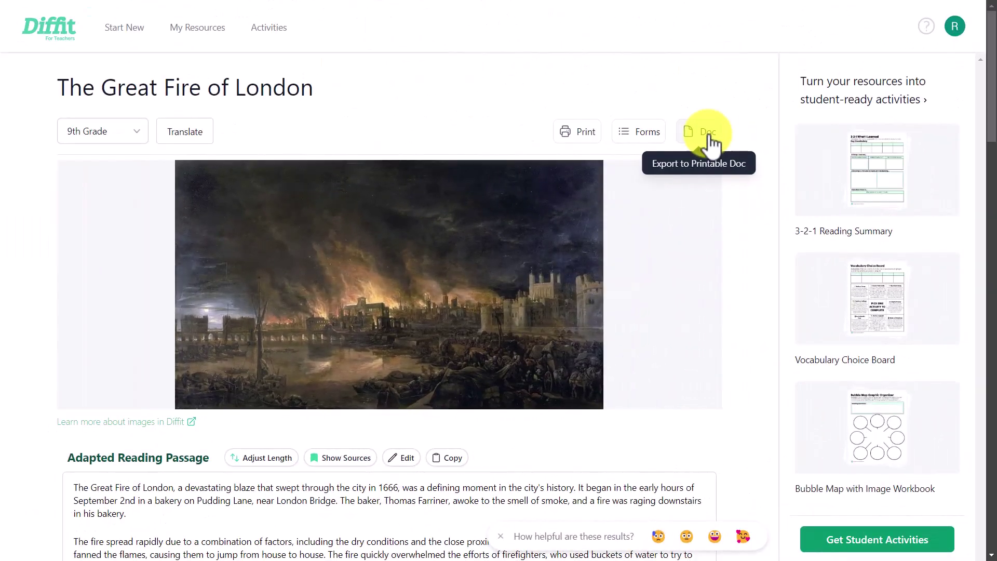
click(644, 133)
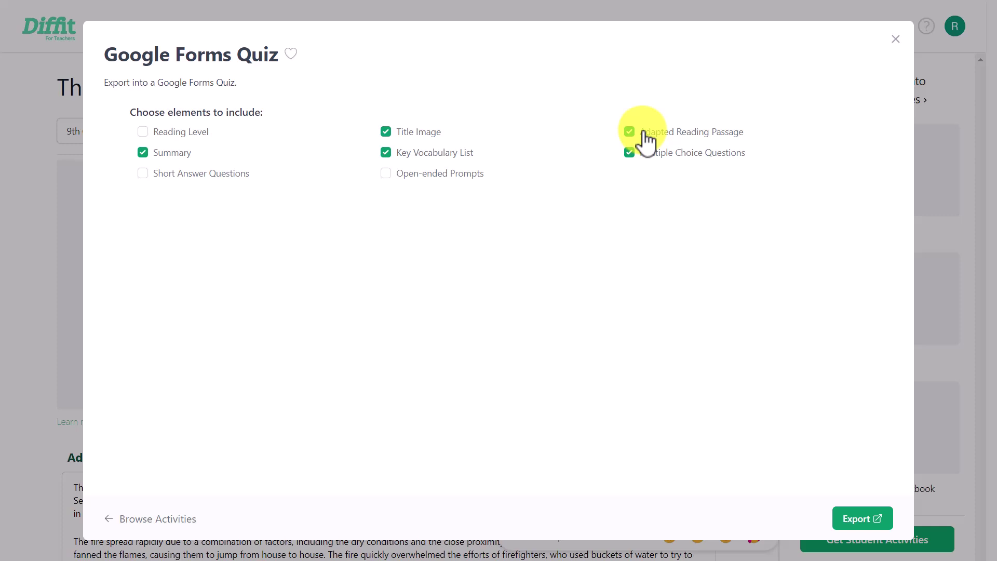
Tick then untick Short Answer and Open-ended Prompts, keeping the other five elements checked
click(143, 174)
click(386, 174)
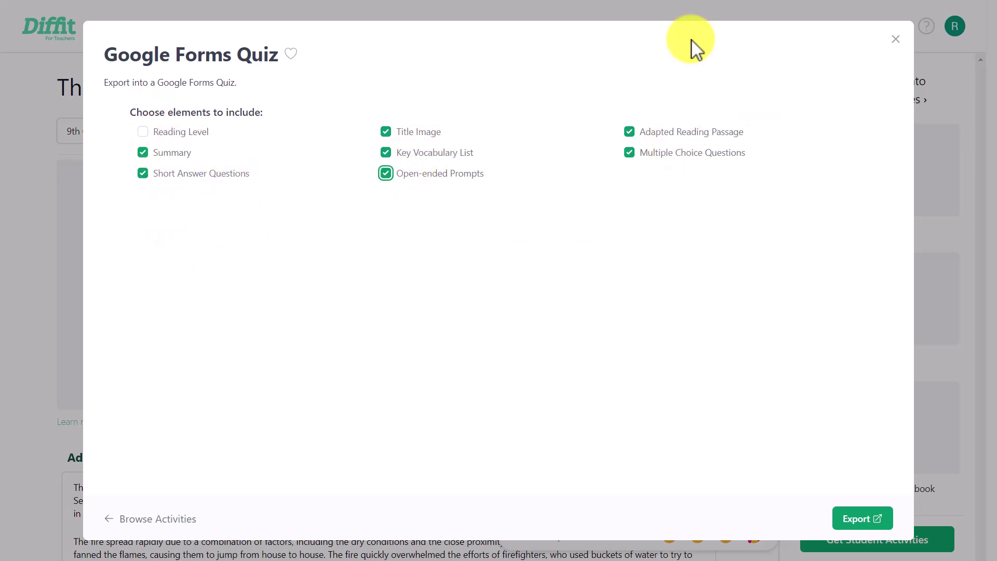
click(143, 174)
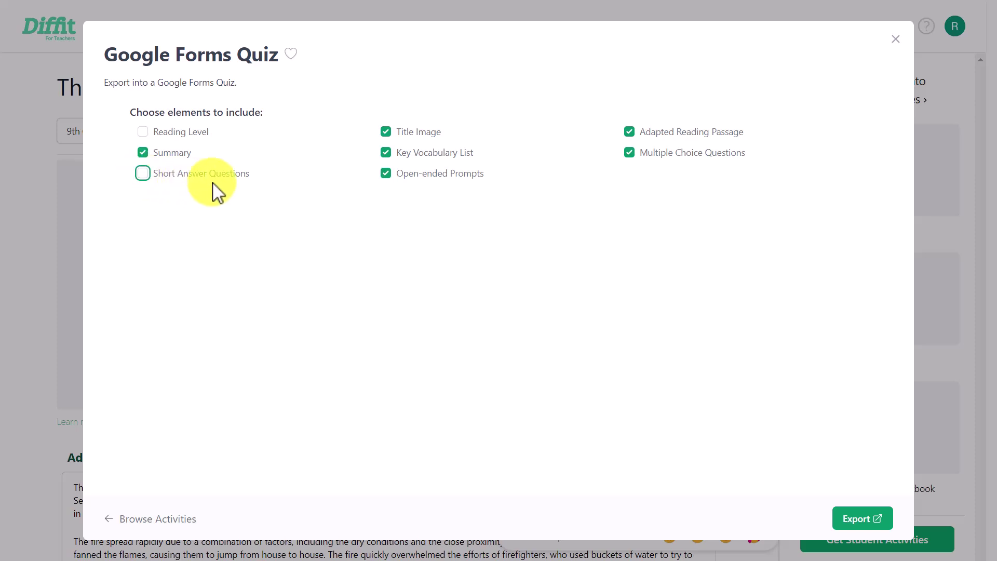
click(388, 176)
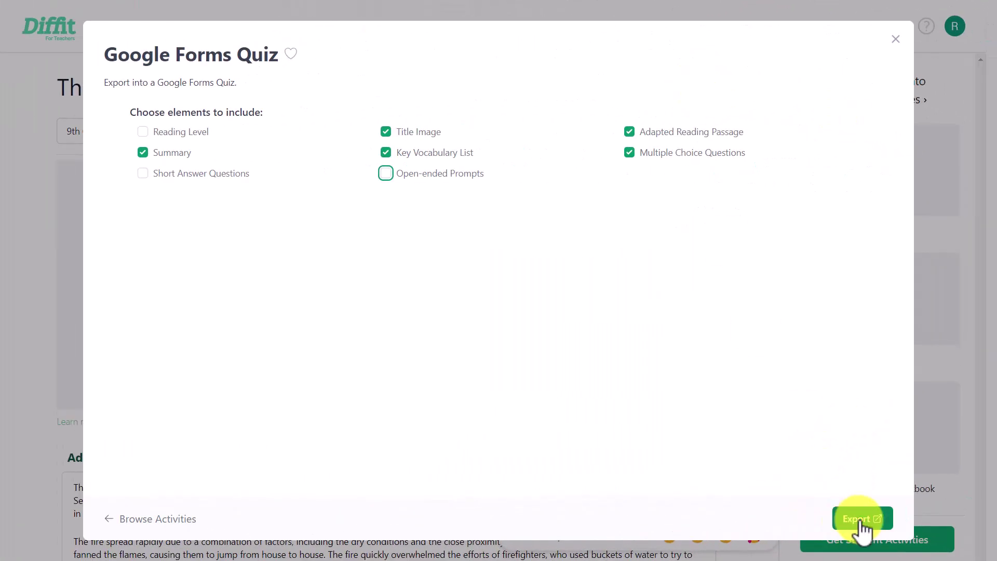
Export the quiz and open the Google Form 'The Great Fire of London - Created with Diffit'
click(863, 519)
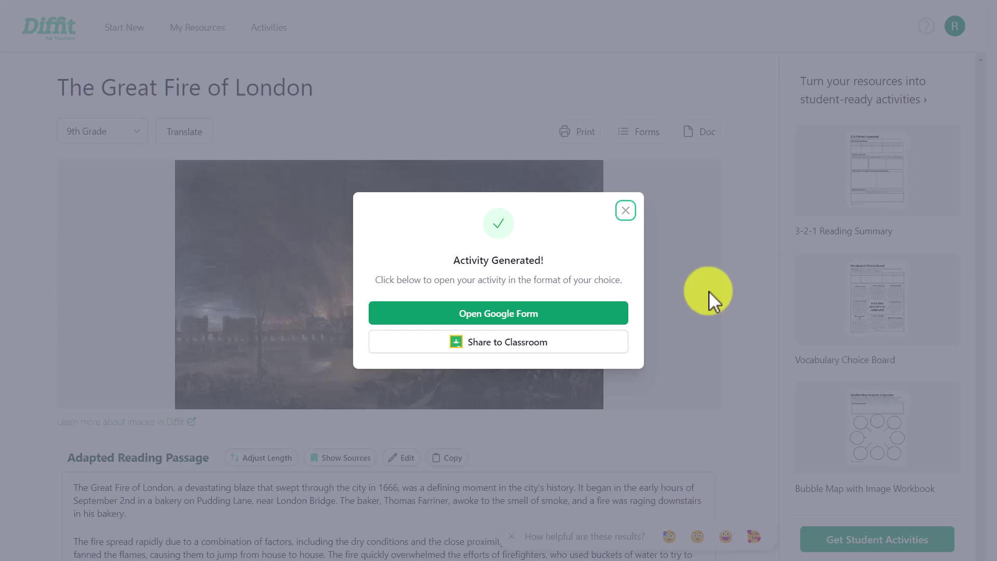
click(500, 314)
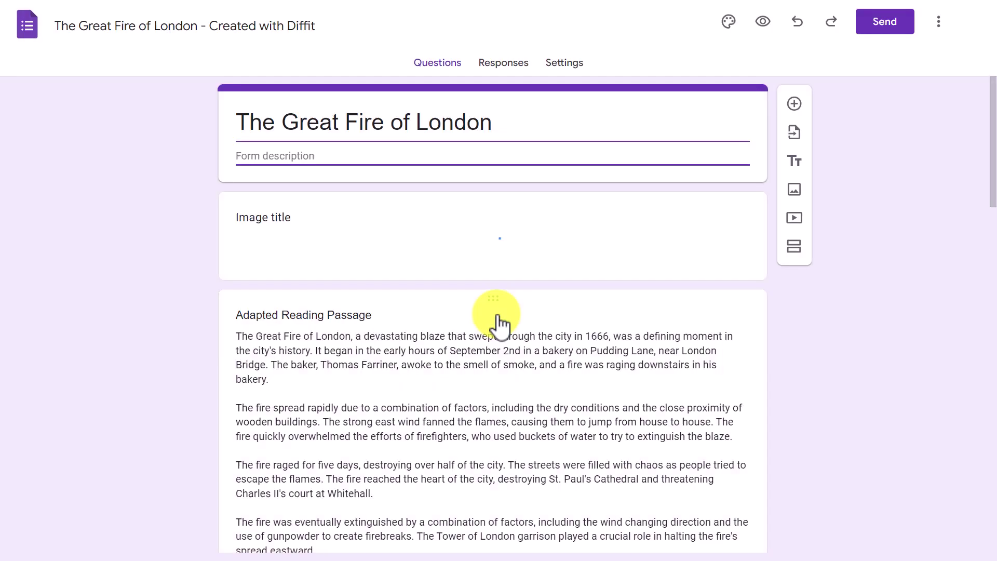
Scroll through the new quiz, inspect the first question, and return to the top
drag(993, 99, 993, 434)
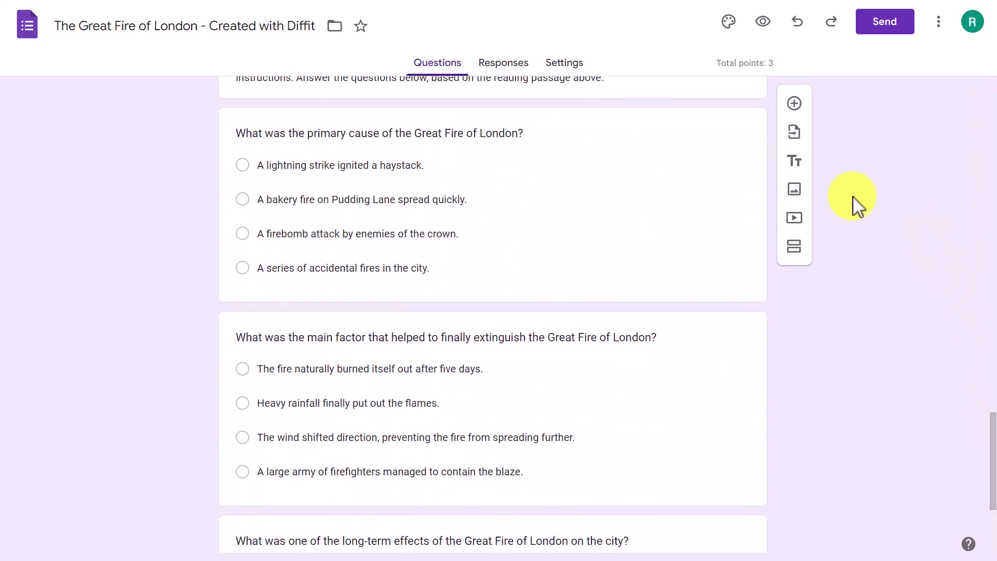
click(635, 175)
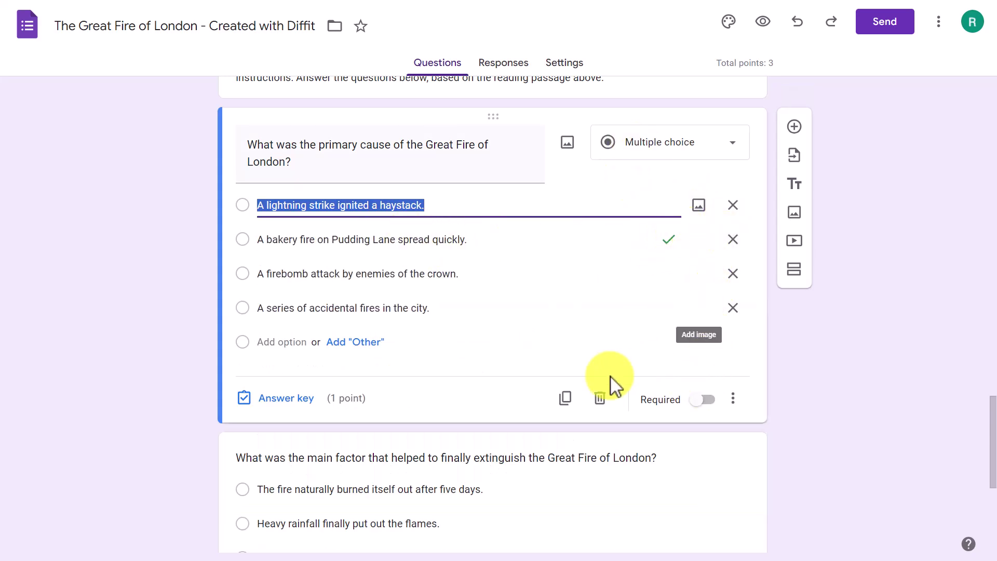
drag(994, 431, 993, 78)
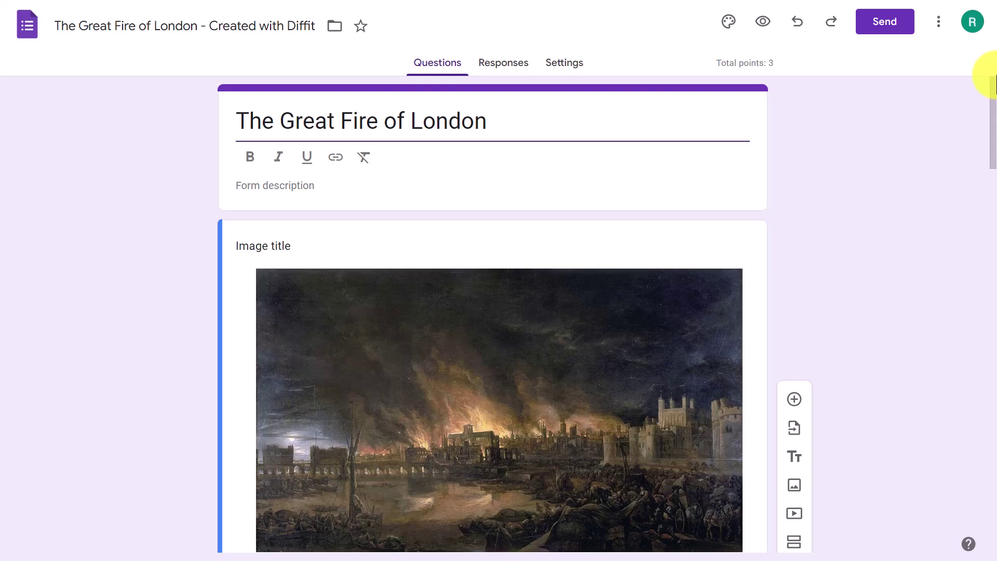
Copy the quiz's link from the Send dialog with Shorten URL enabled
click(884, 23)
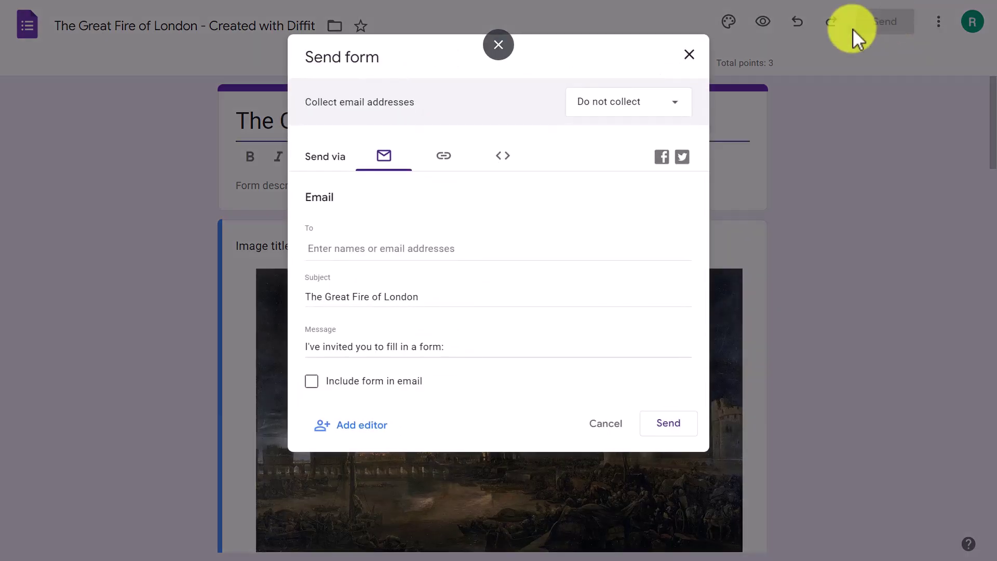
click(447, 161)
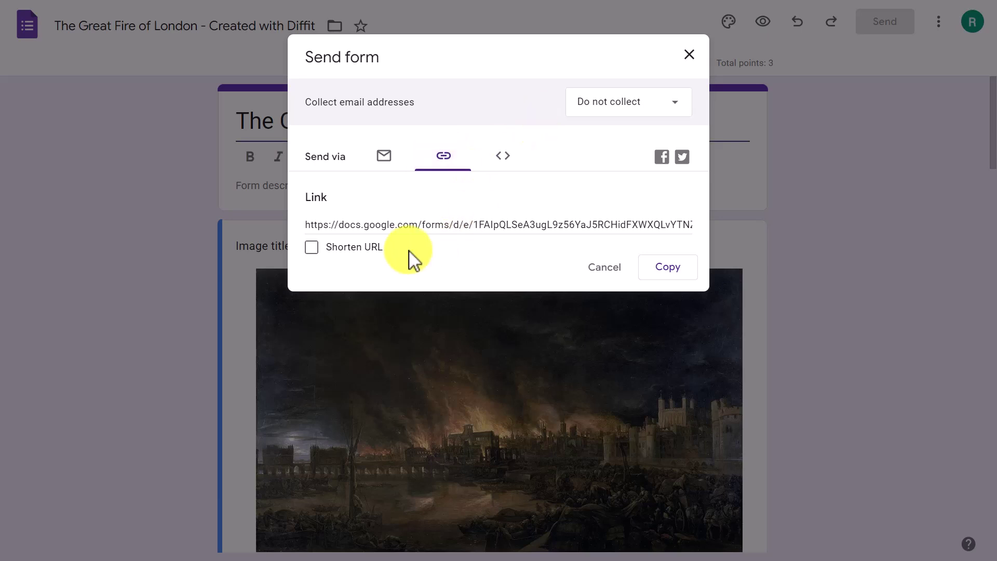
click(311, 248)
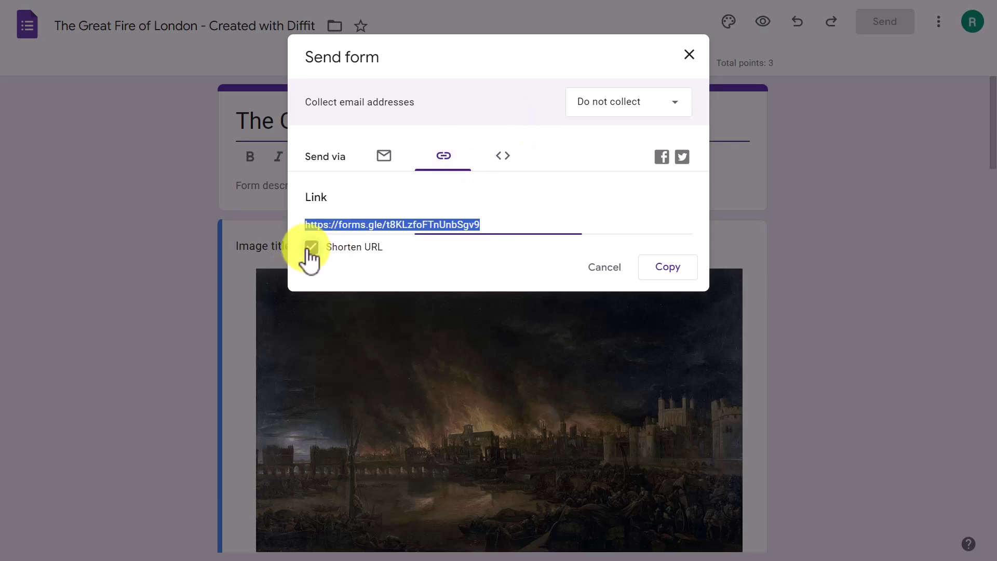
click(678, 280)
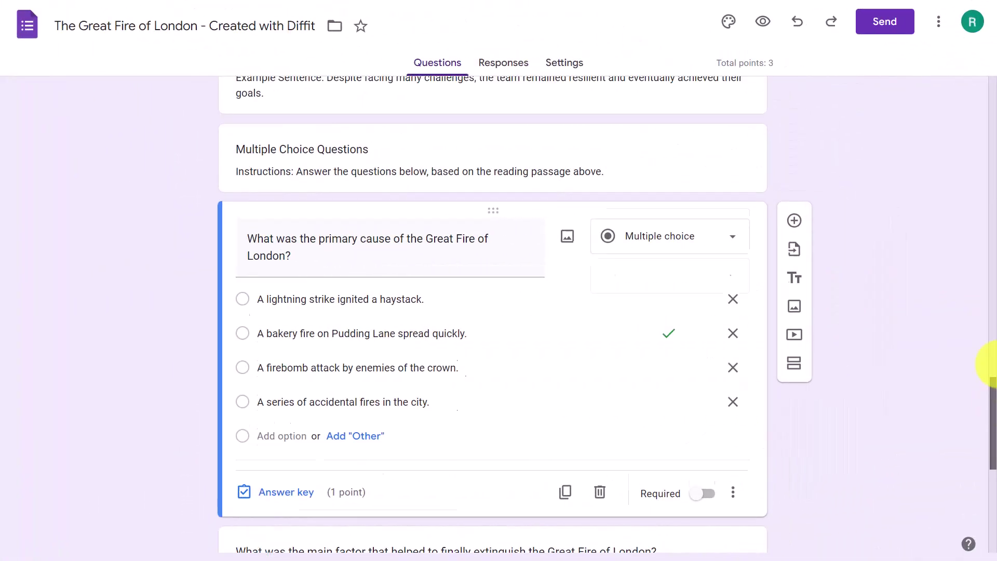
Scroll through the UK economy article quiz showing 27 responses
drag(992, 423, 992, 78)
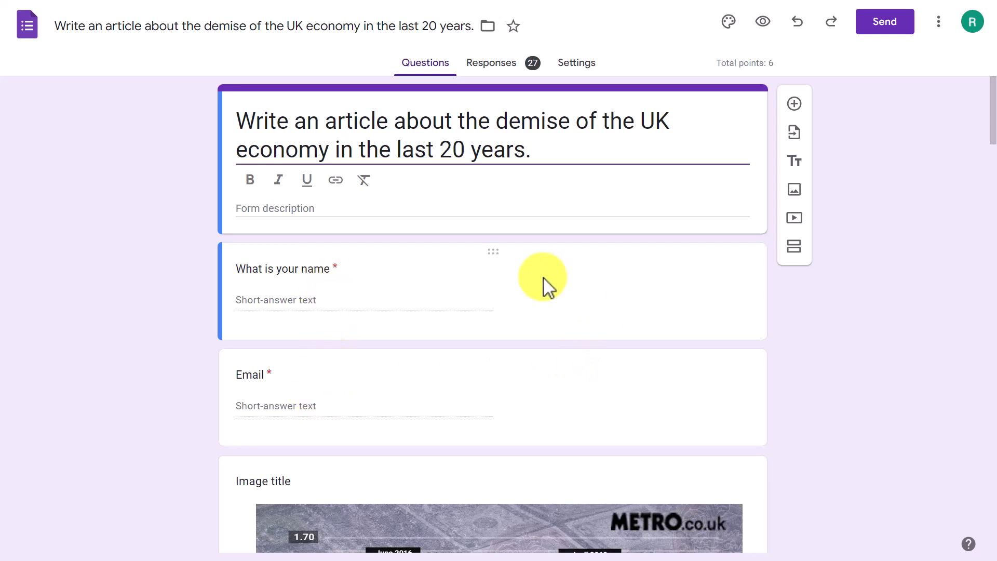
click(795, 105)
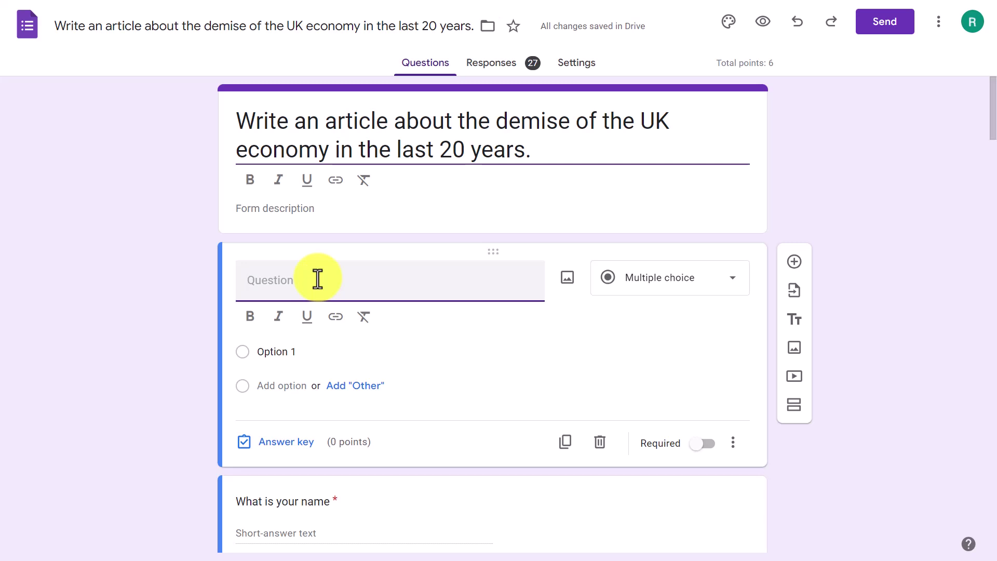
text(What is your name)
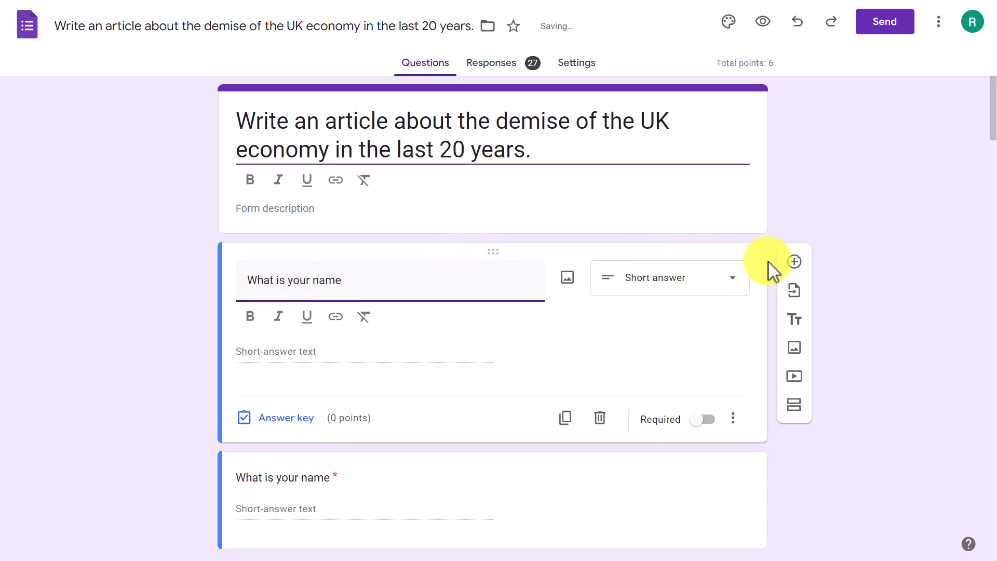
click(109, 308)
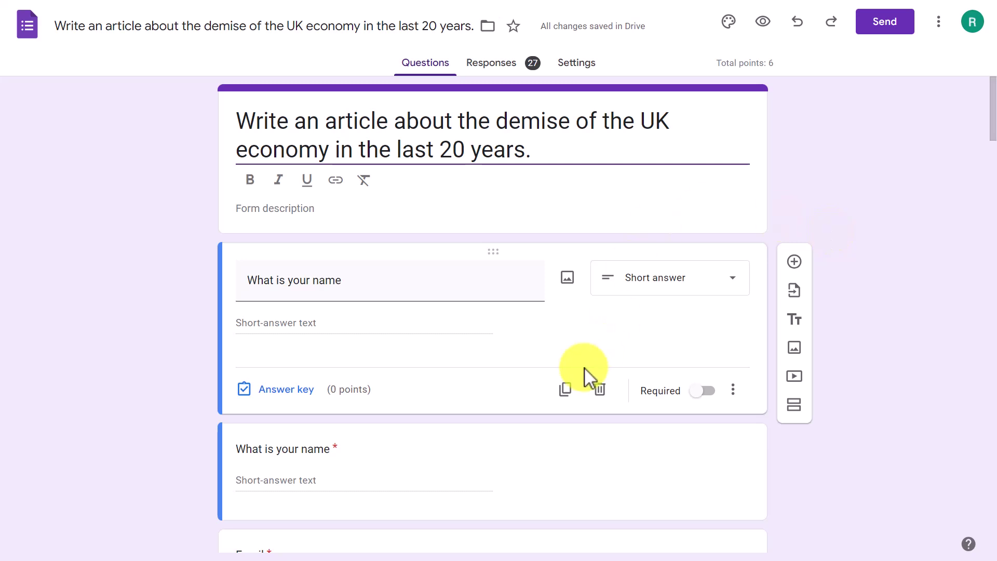
click(599, 390)
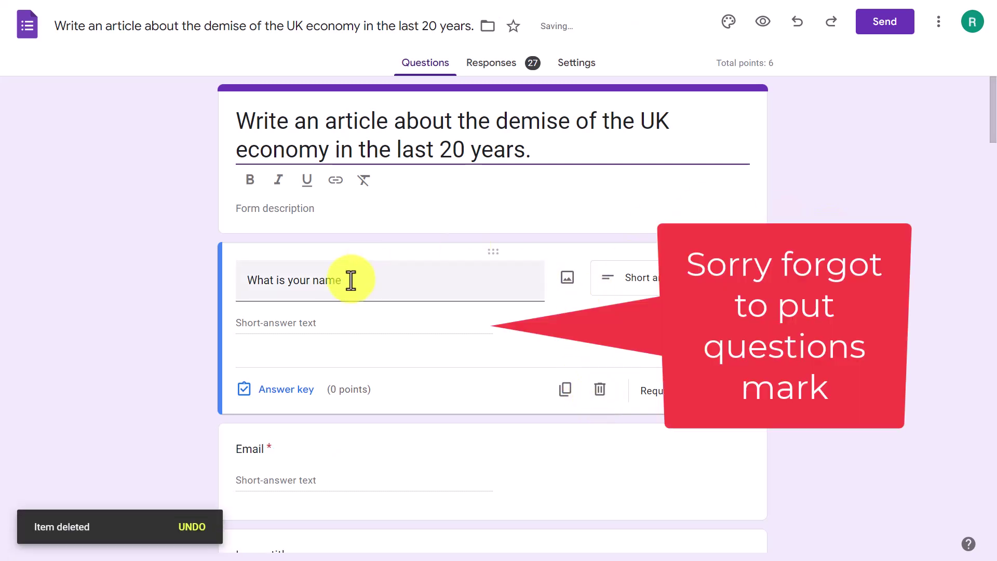
Review the UK economy quiz responses summary, including the 10 / 24 correct Thatcher question chart
click(489, 63)
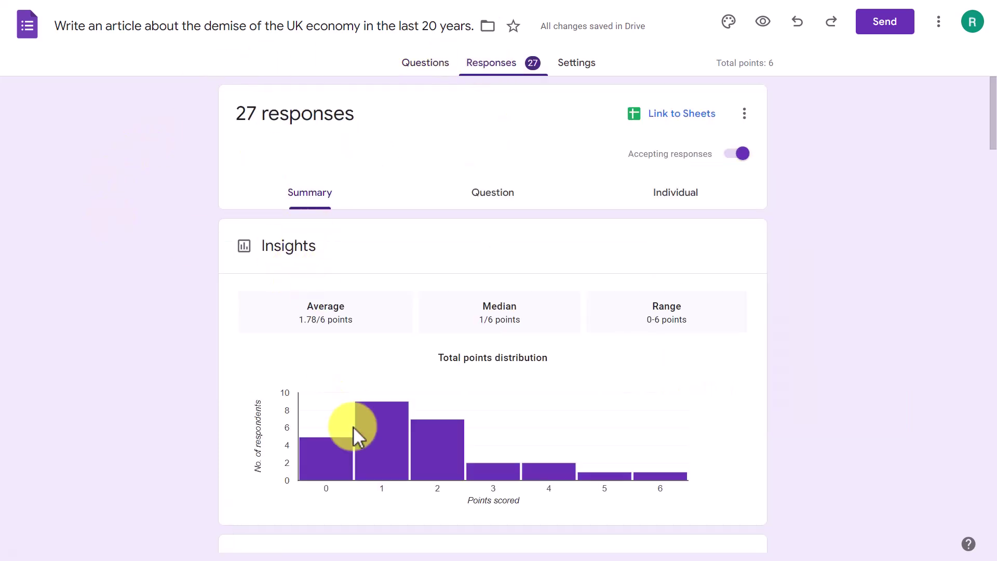
drag(992, 109, 975, 308)
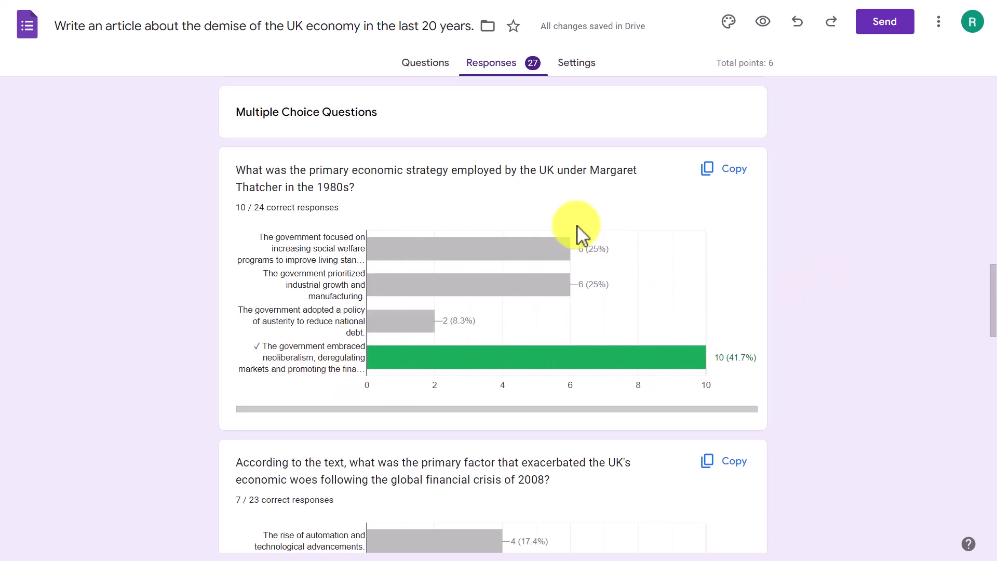
drag(994, 275, 993, 279)
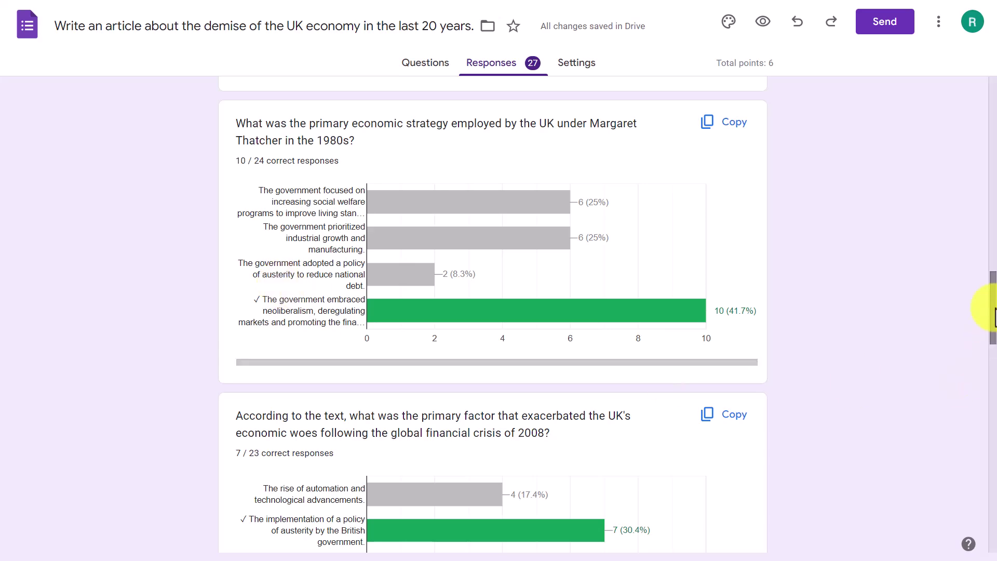
drag(991, 306, 994, 338)
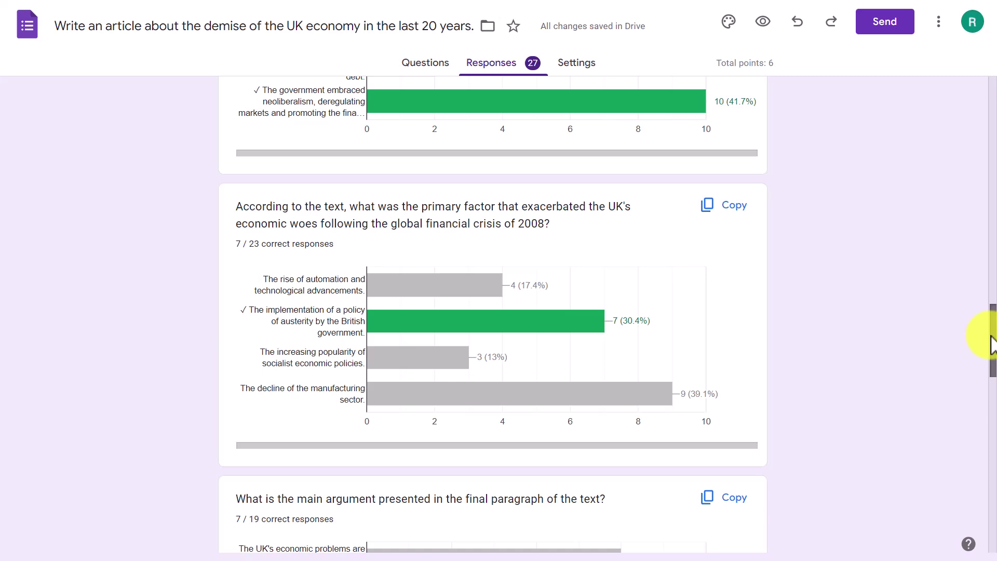
drag(992, 344, 993, 322)
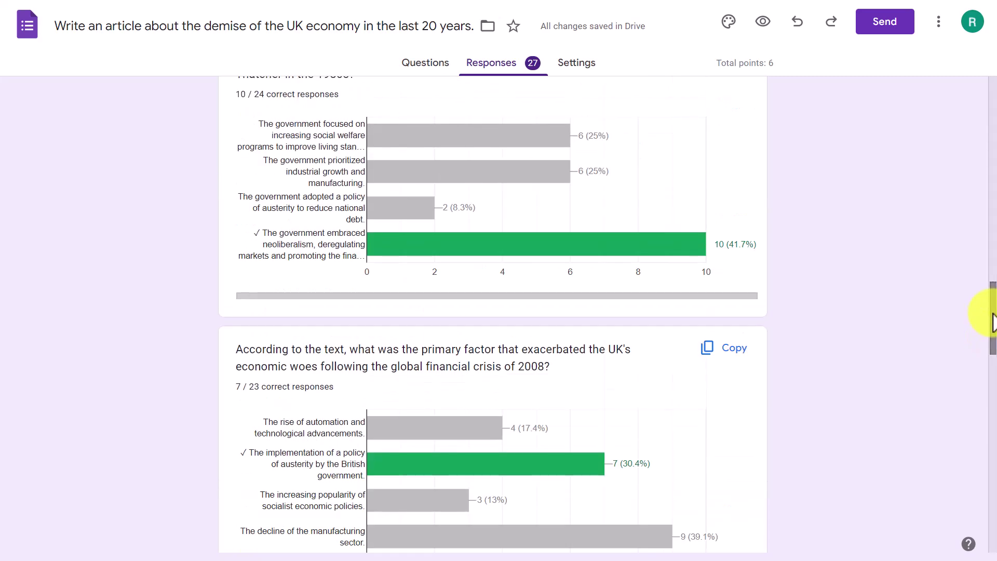